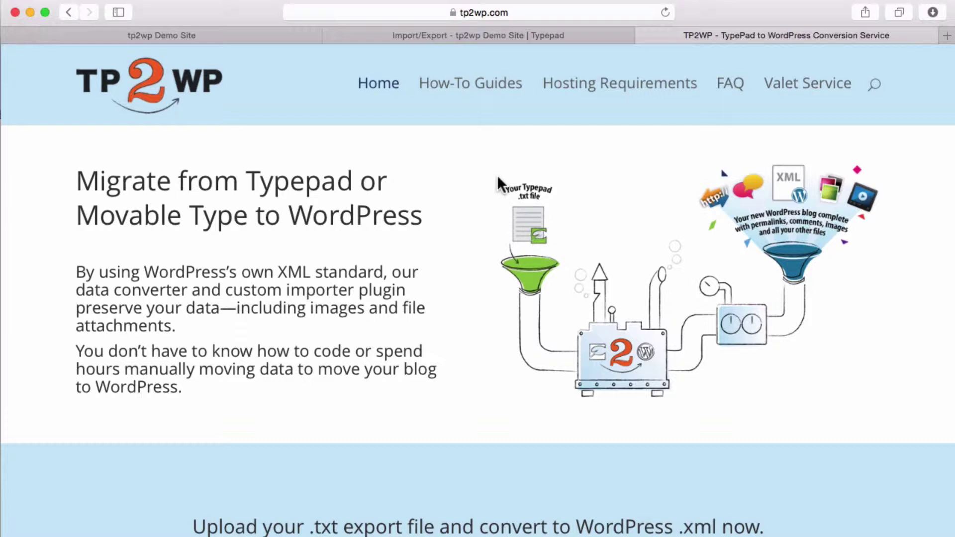
- Scroll down the TP2WP home page to the $49 'Convert Your Data' offer
scroll(494, 190, down, 5)
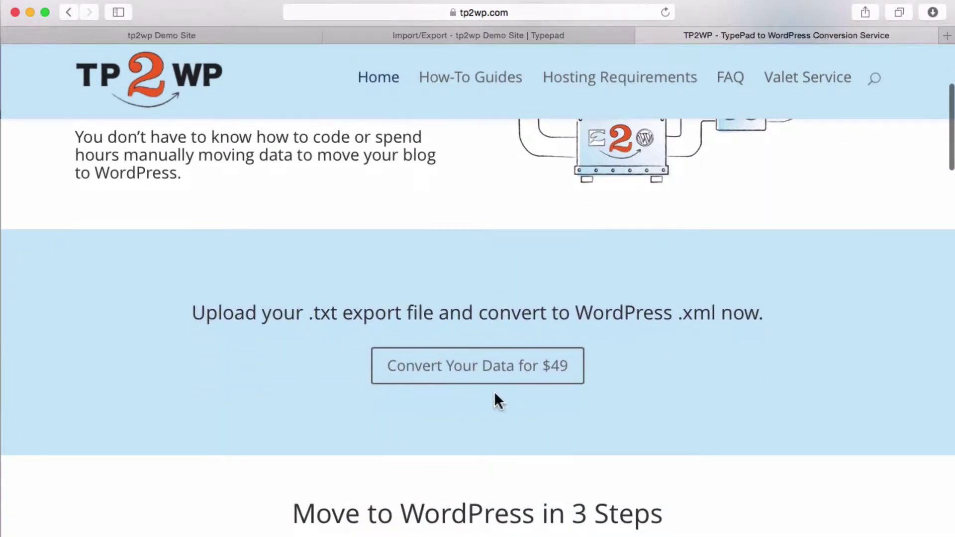
- Open the $49 data converter upload form and scroll down to its fields
click(488, 371)
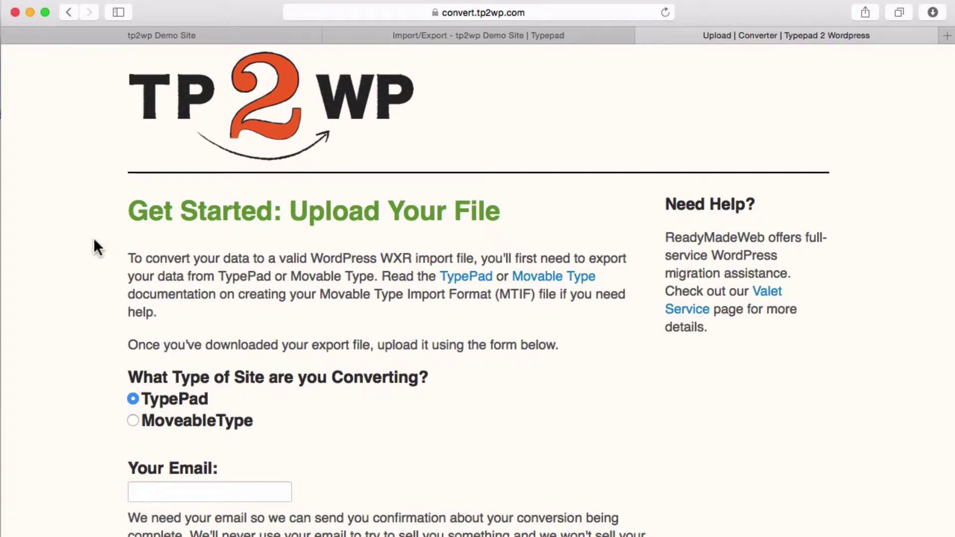
scroll(93, 241, down, 4)
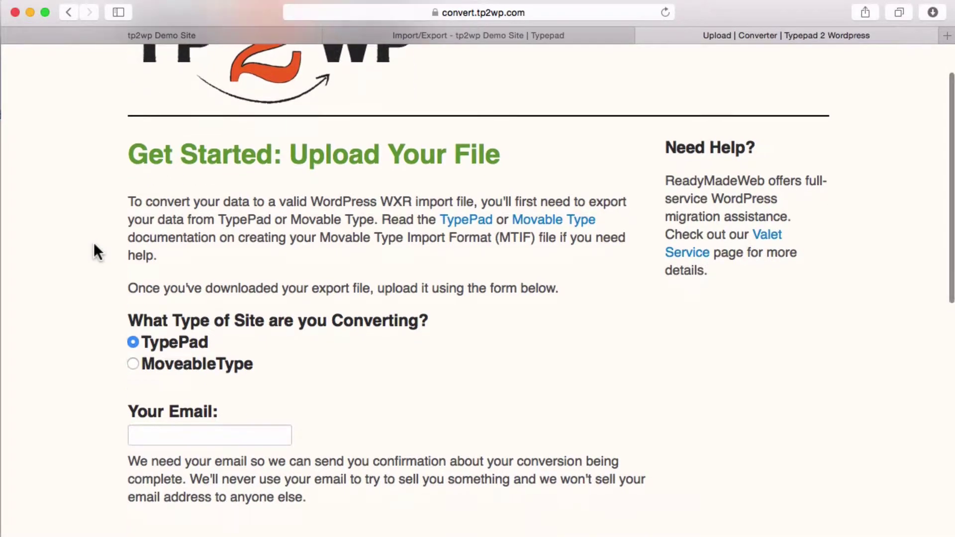
scroll(94, 244, down, 3)
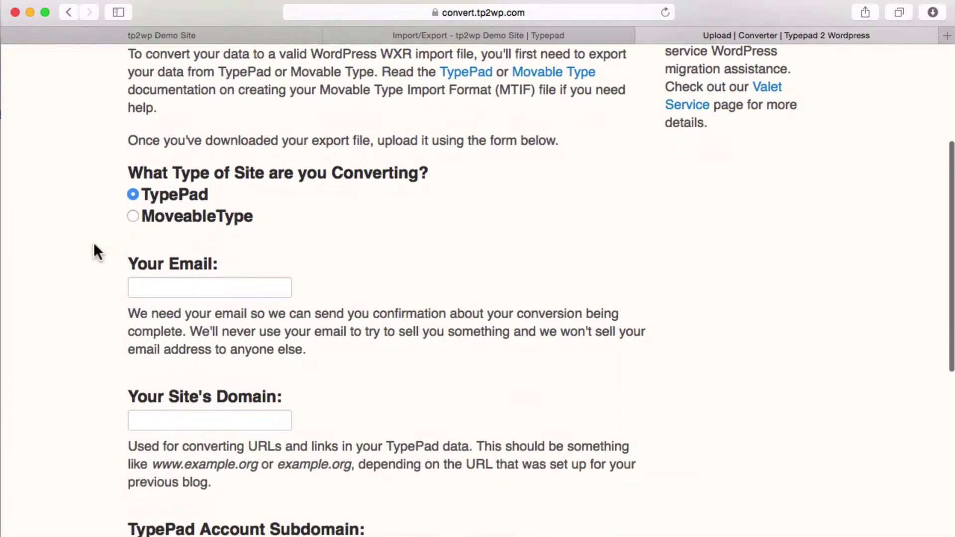
- Enter the contact e-mail address in Your Email, correcting the typo, so it validates
click(147, 282)
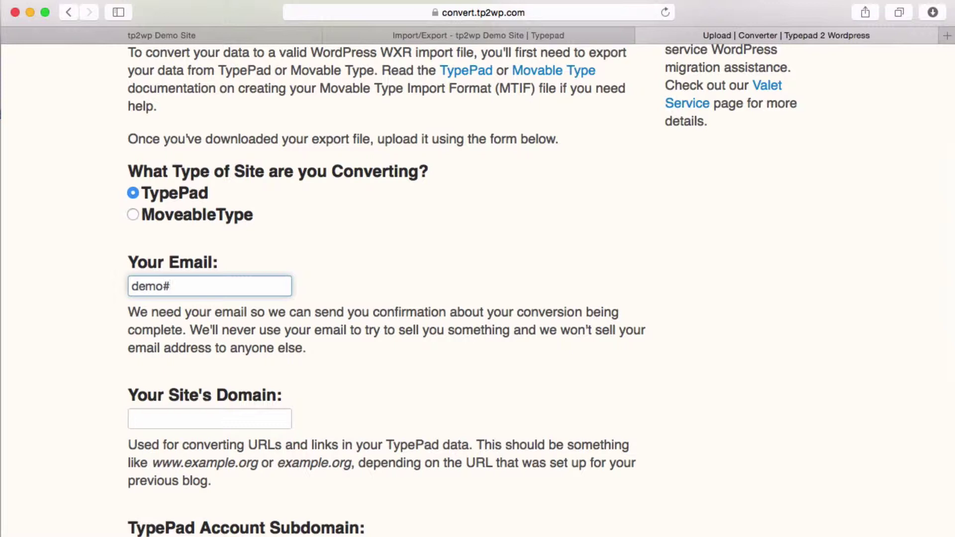
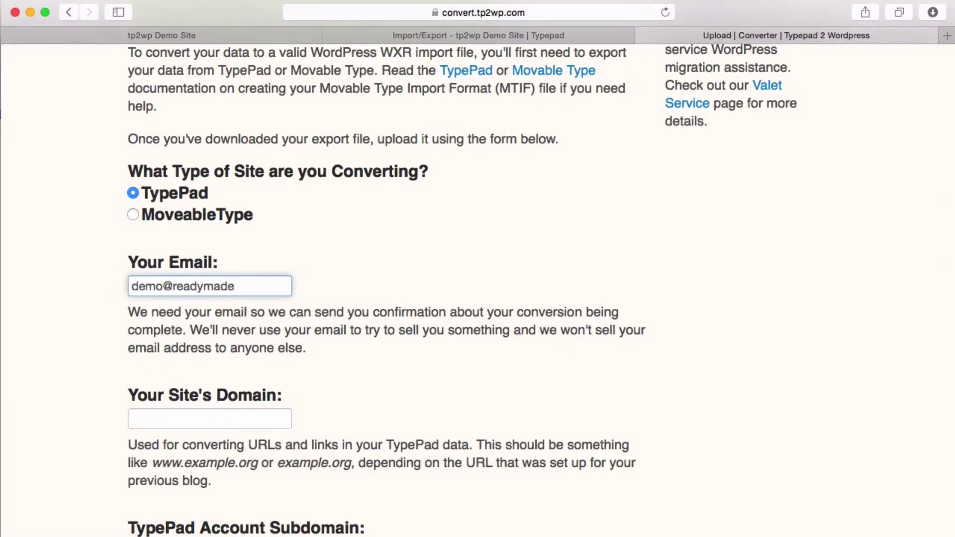
click(76, 275)
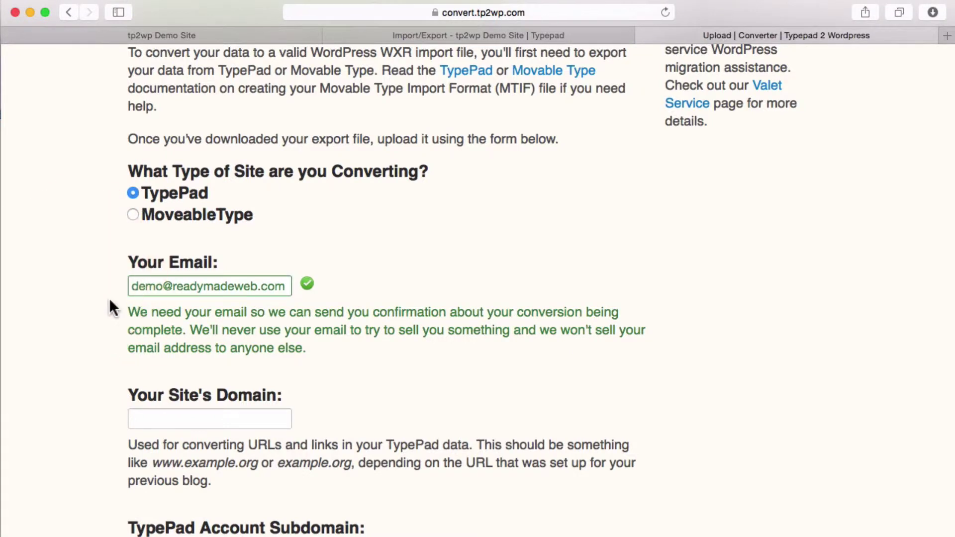
scroll(107, 299, down, 3)
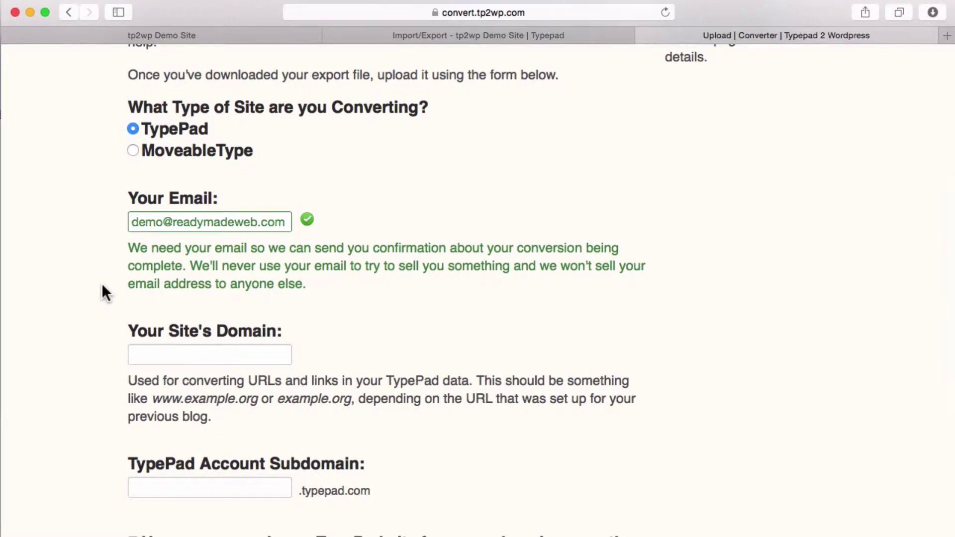
scroll(102, 286, down, 5)
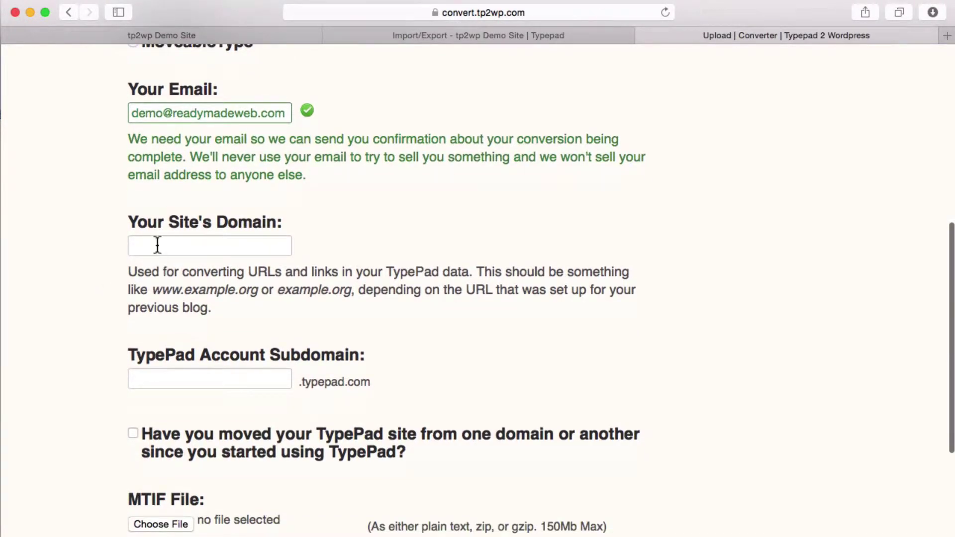
- Copy the demo blog's web address into the Your Site's Domain field
click(157, 245)
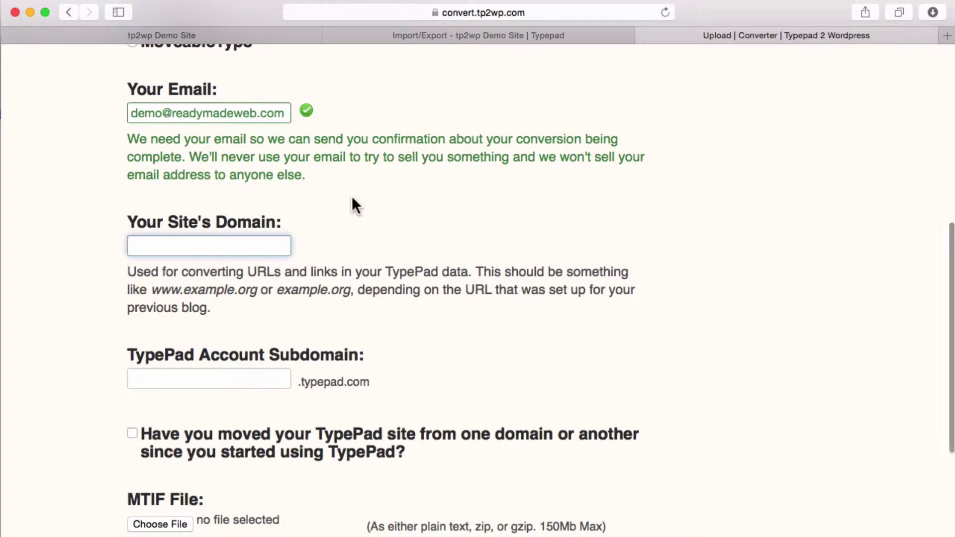
click(151, 34)
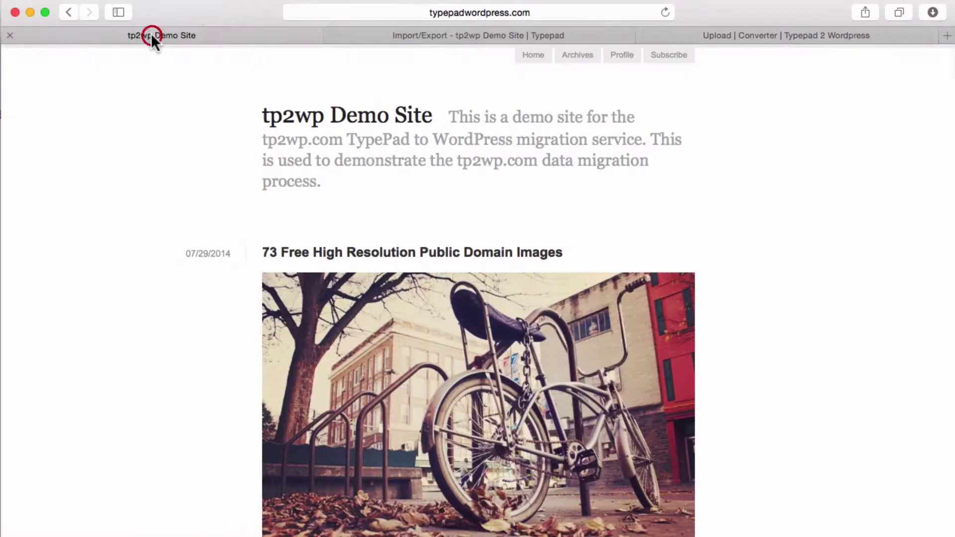
click(435, 12)
key(super+c)
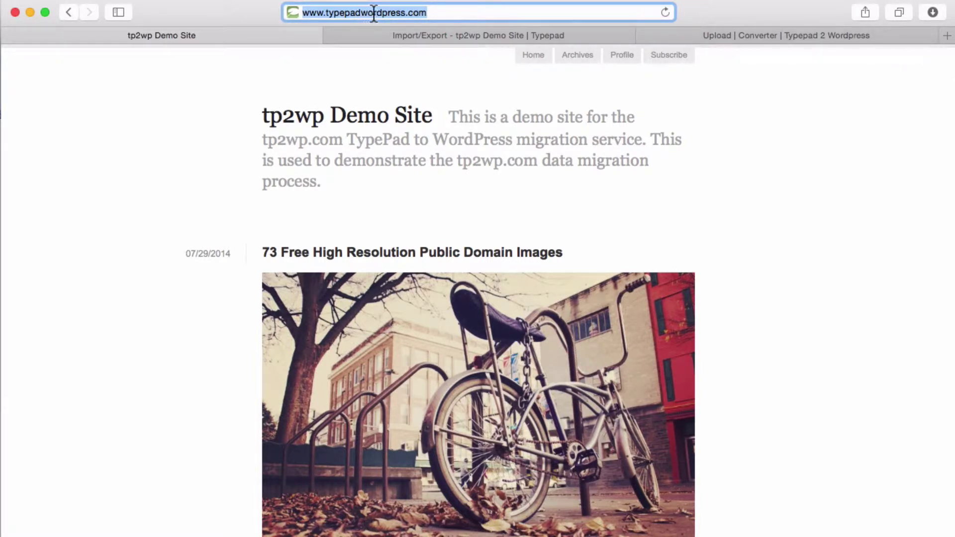
click(727, 32)
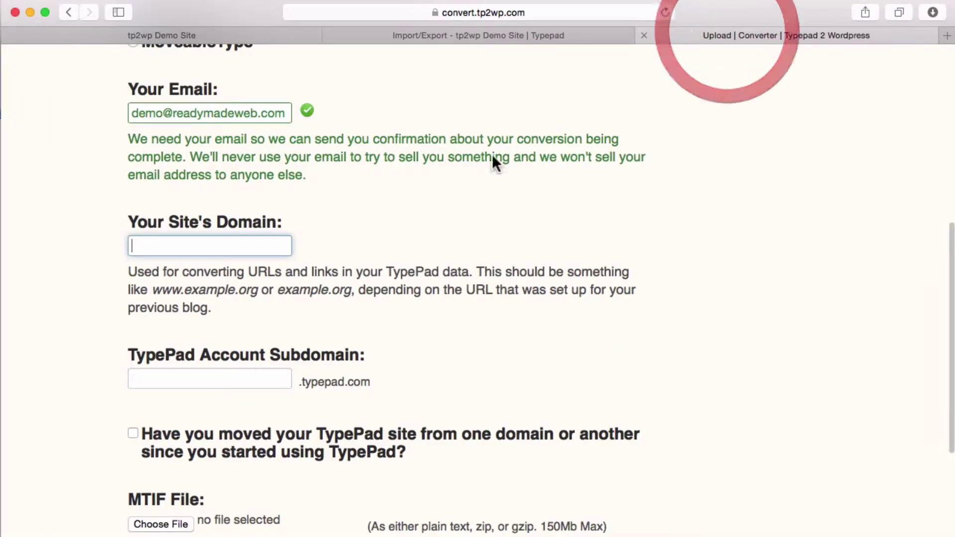
click(166, 240)
key(super+v)
click(57, 239)
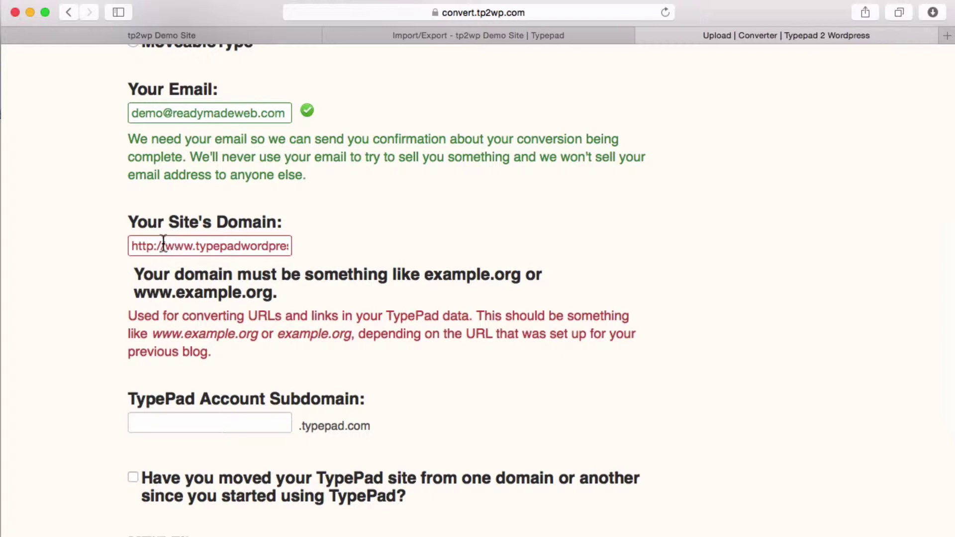
drag(164, 244, 91, 238)
key(BackSpace)
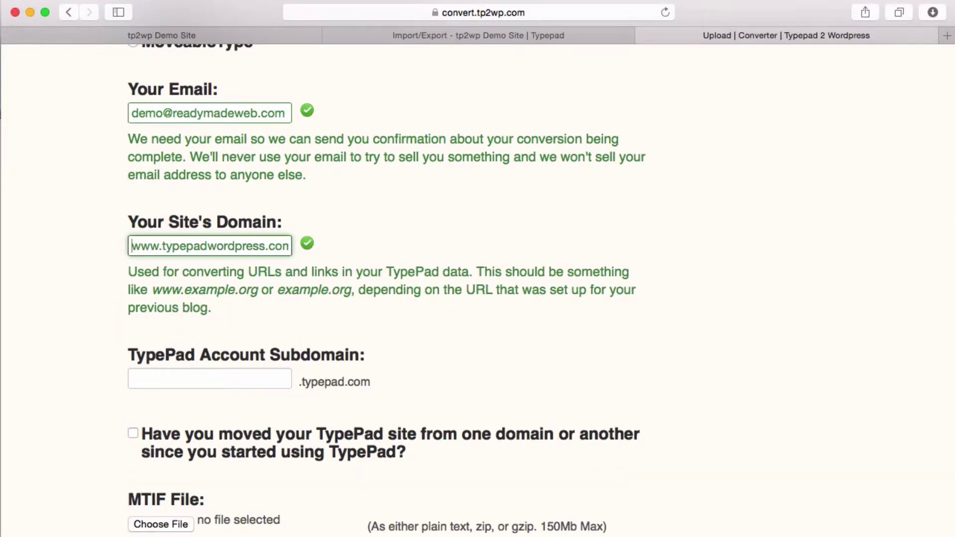
click(80, 252)
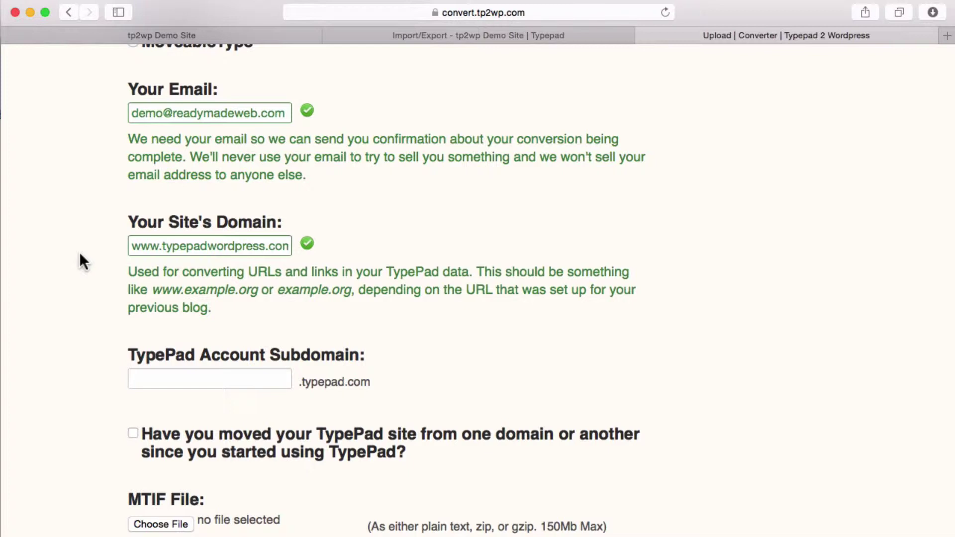
click(85, 257)
drag(222, 248, 306, 244)
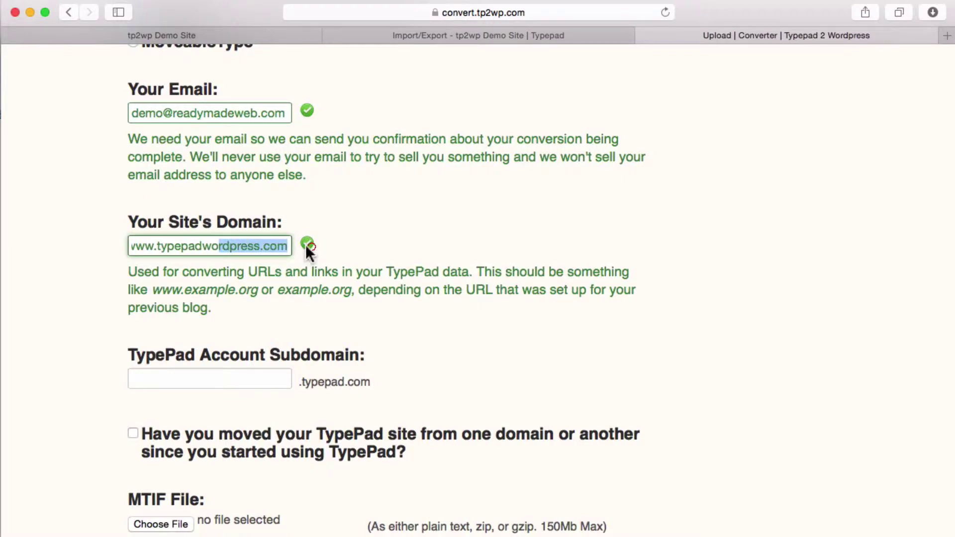
click(255, 285)
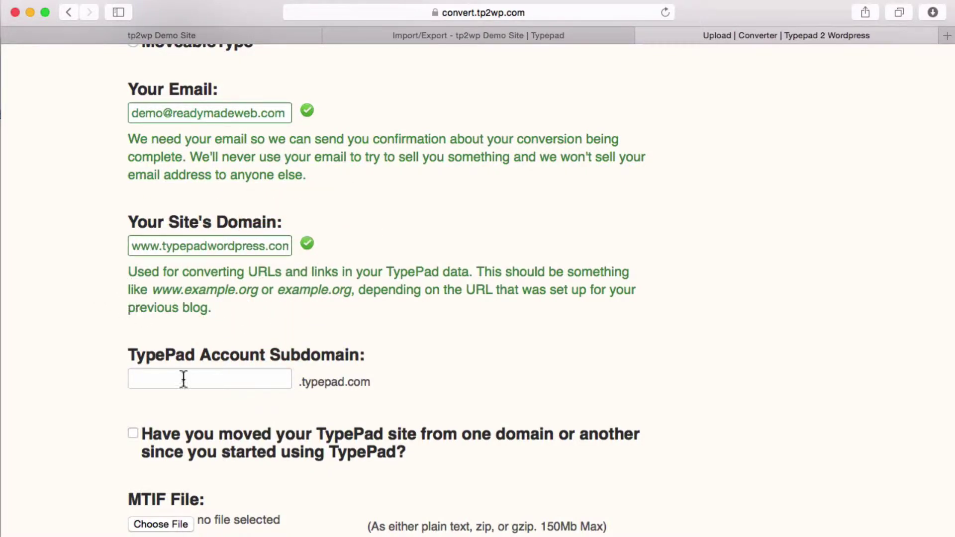
scroll(150, 337, down, 2)
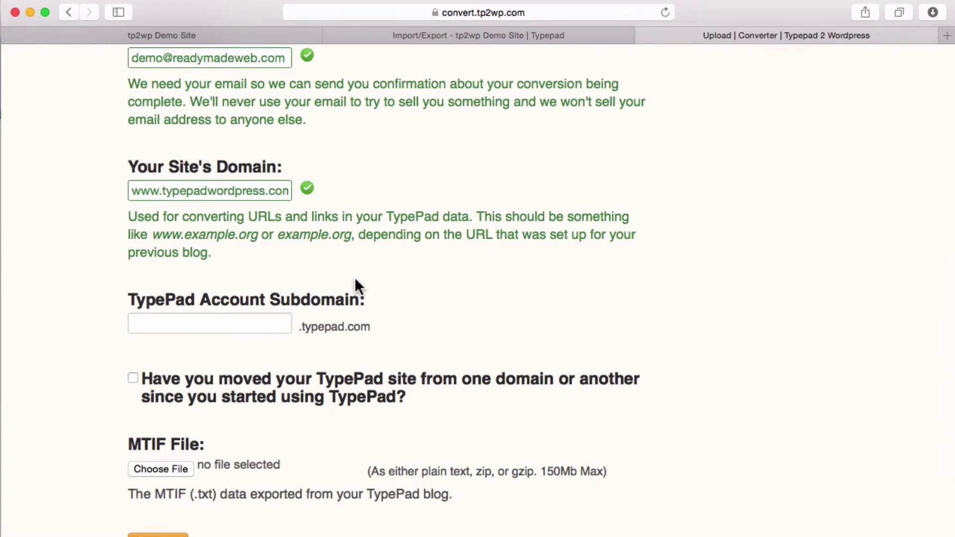
click(226, 322)
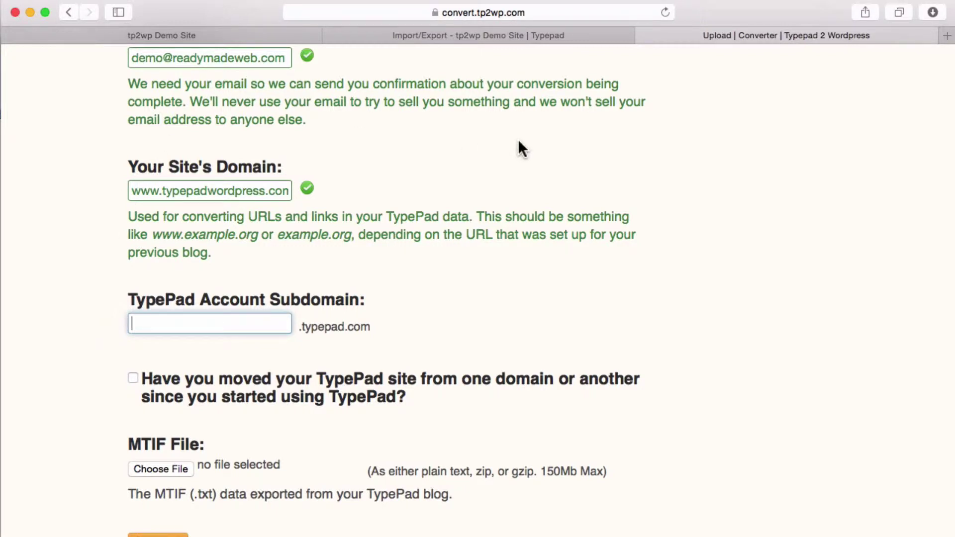
- Open the Domain Mapping page in the Typepad account settings
click(470, 34)
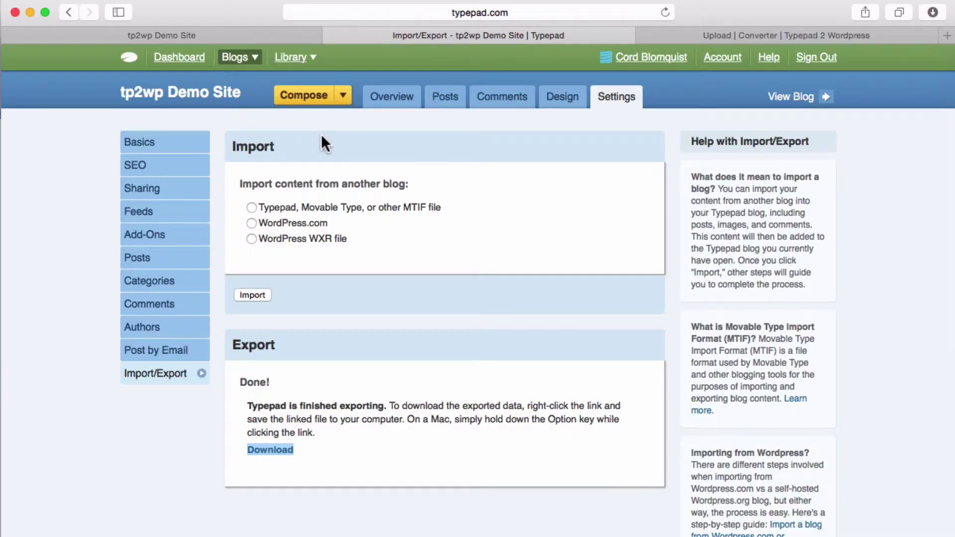
click(725, 57)
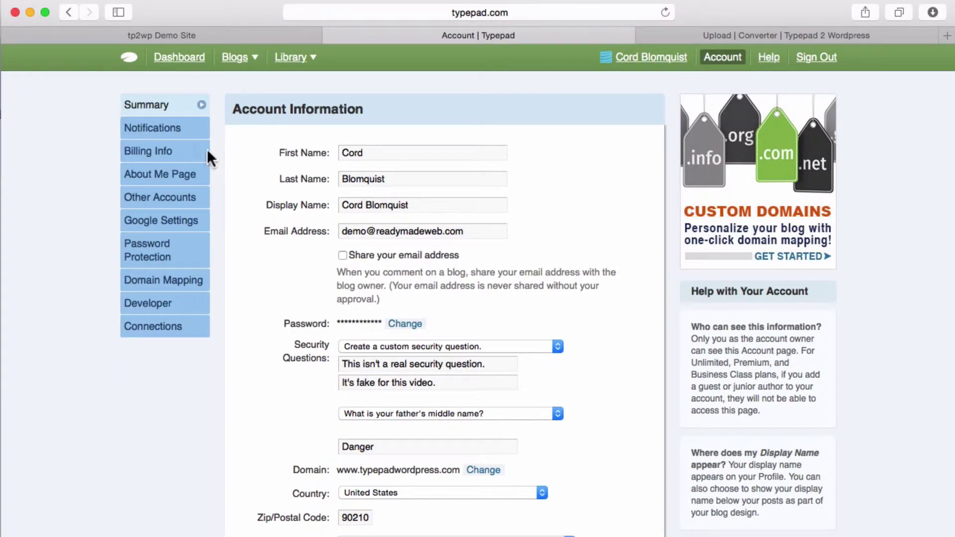
click(160, 281)
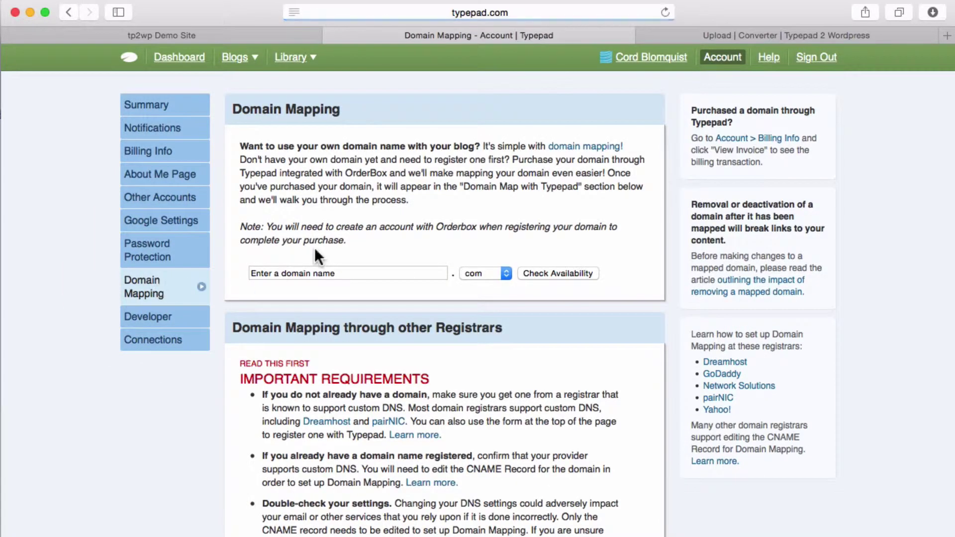
scroll(351, 251, down, 5)
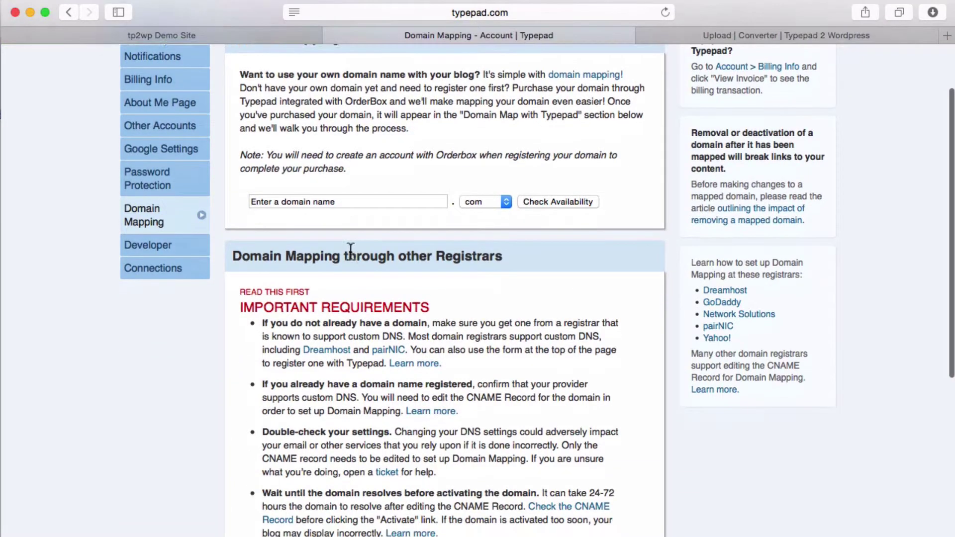
scroll(348, 250, down, 4)
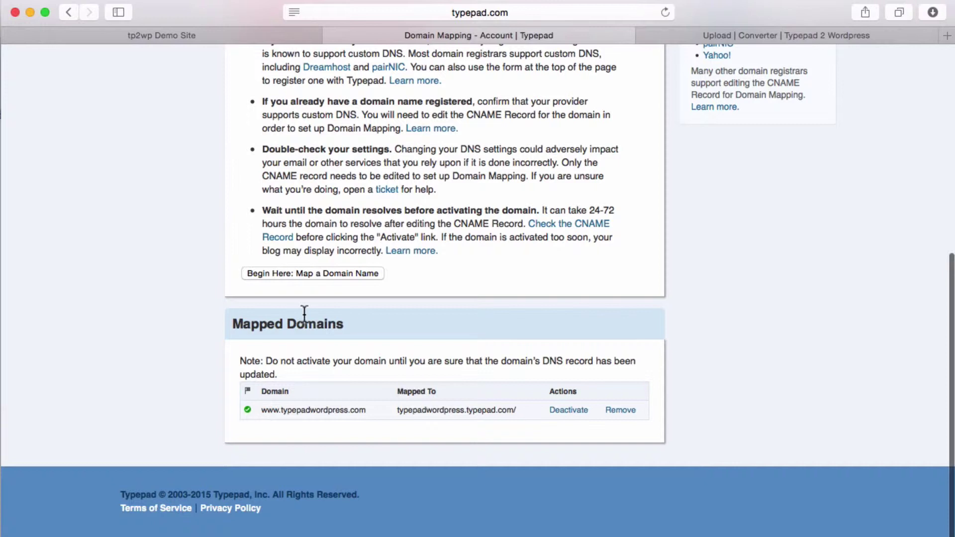
- Select the typepadwordpress subdomain from the Mapped To address typepadwordpress.typepad.com
drag(262, 409, 364, 409)
click(358, 433)
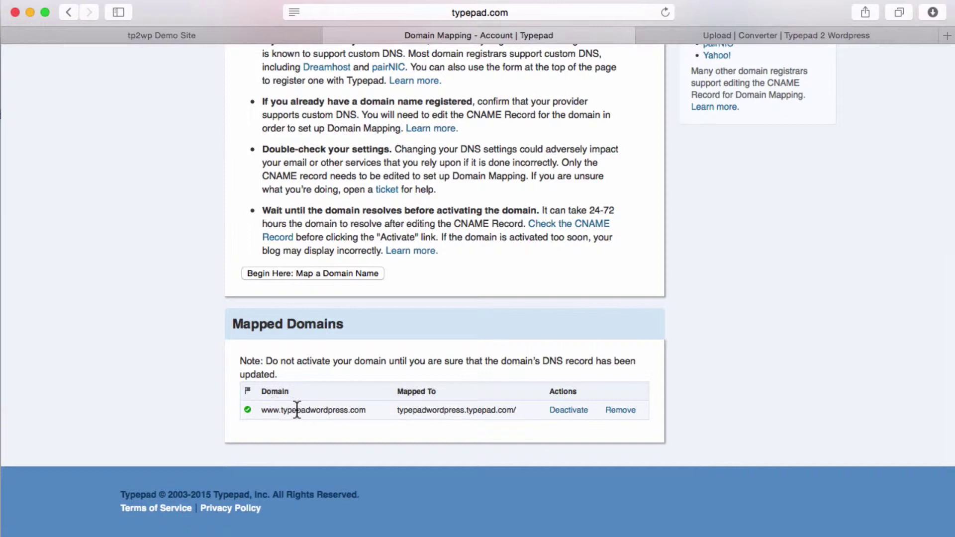
scroll(405, 399, down, 1)
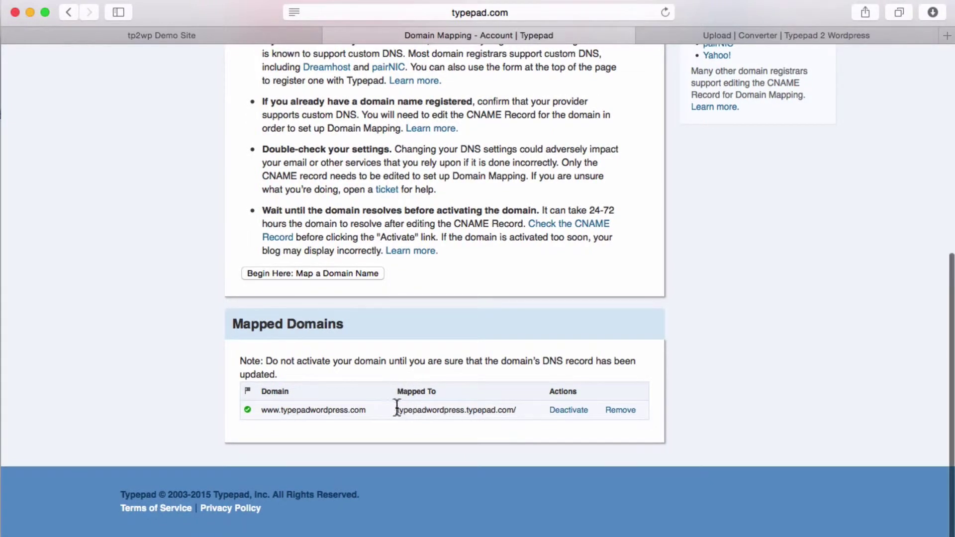
triple_click(425, 411)
click(464, 411)
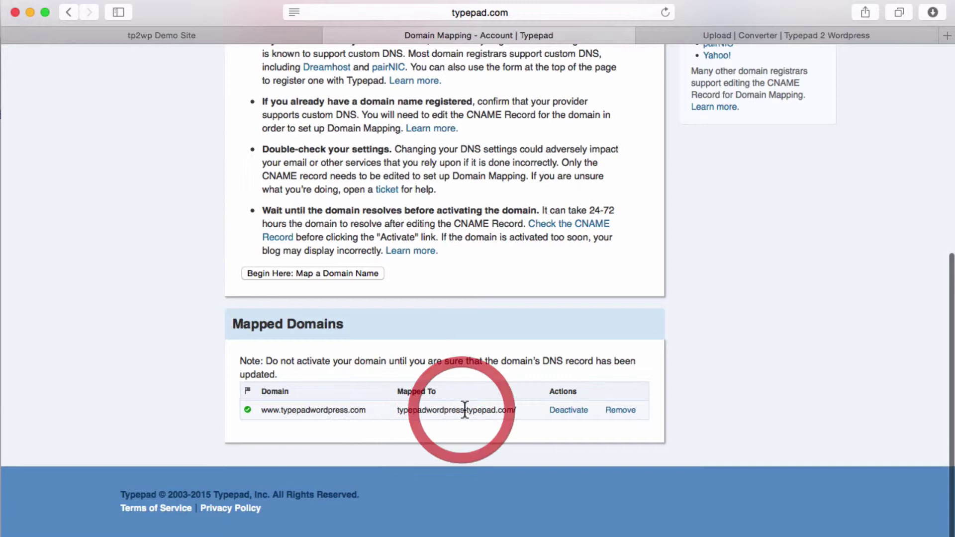
drag(464, 411, 395, 409)
key(super+c)
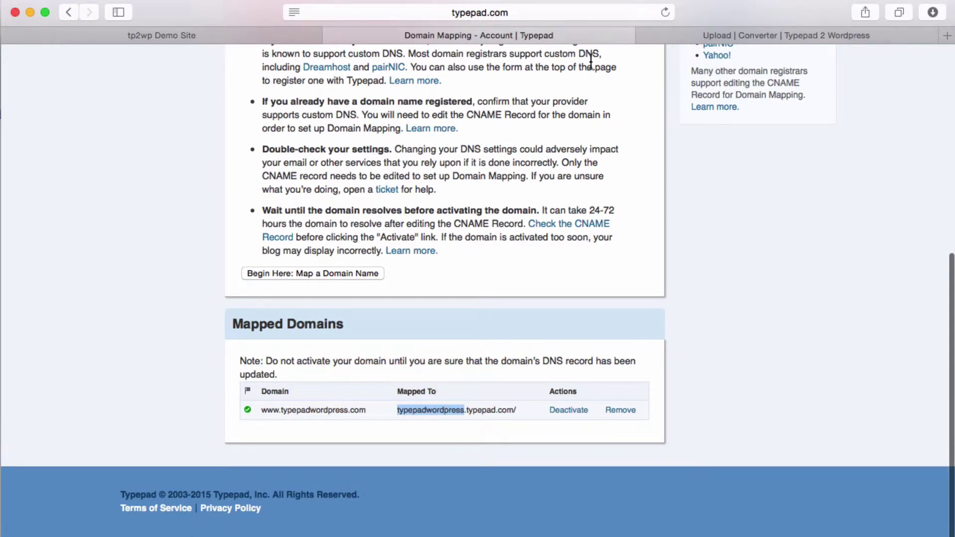
- Paste typepadwordpress into the TypePad Account Subdomain field so it validates
click(709, 35)
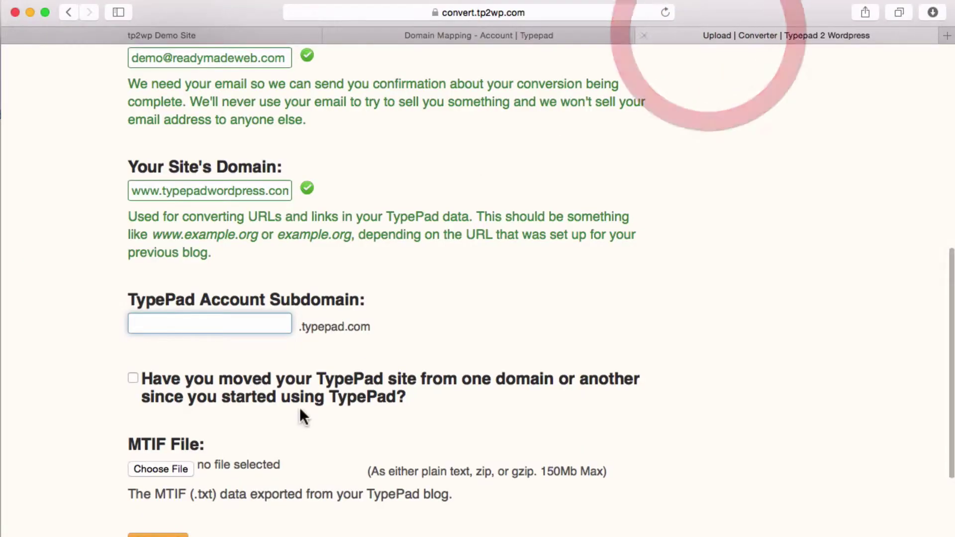
key(super+v)
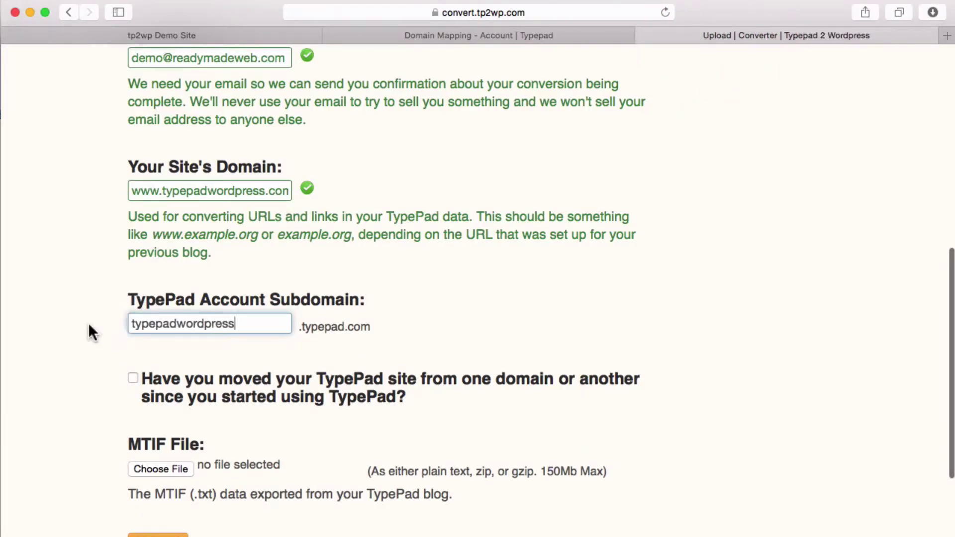
click(89, 328)
scroll(107, 330, up, 1)
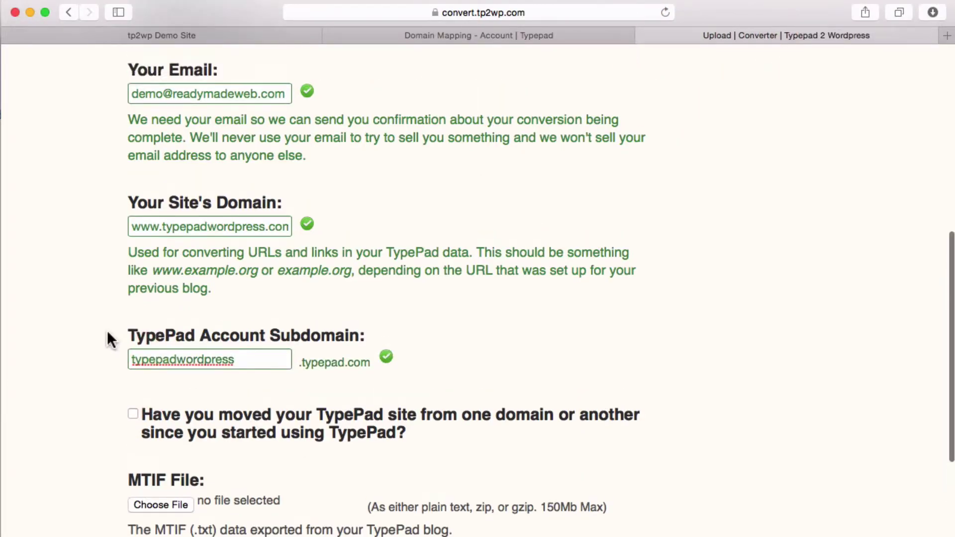
scroll(107, 331, down, 3)
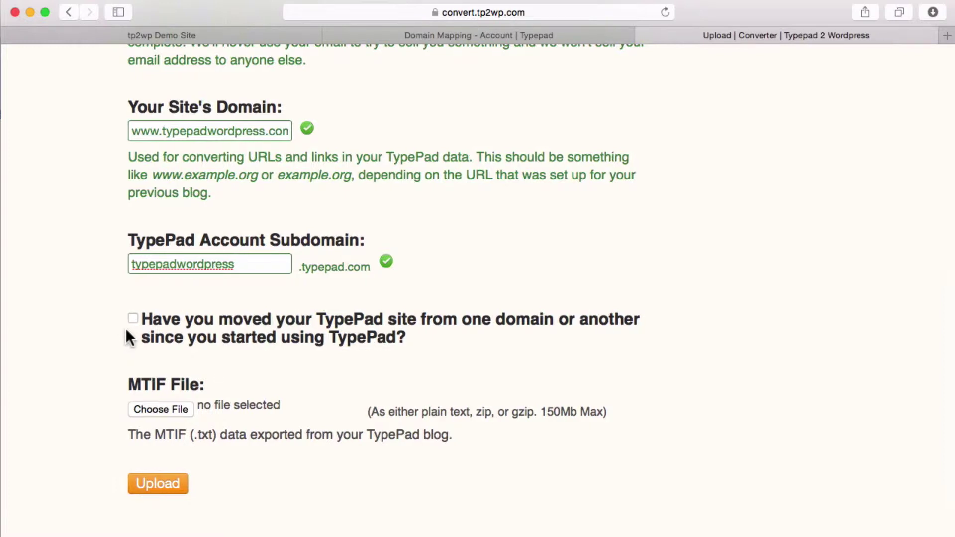
- Leave 'Have you moved' unchecked and attach Unnamed_Comet_Asset.txt from Downloads as the MTIF file
click(132, 320)
scroll(202, 400, down, 3)
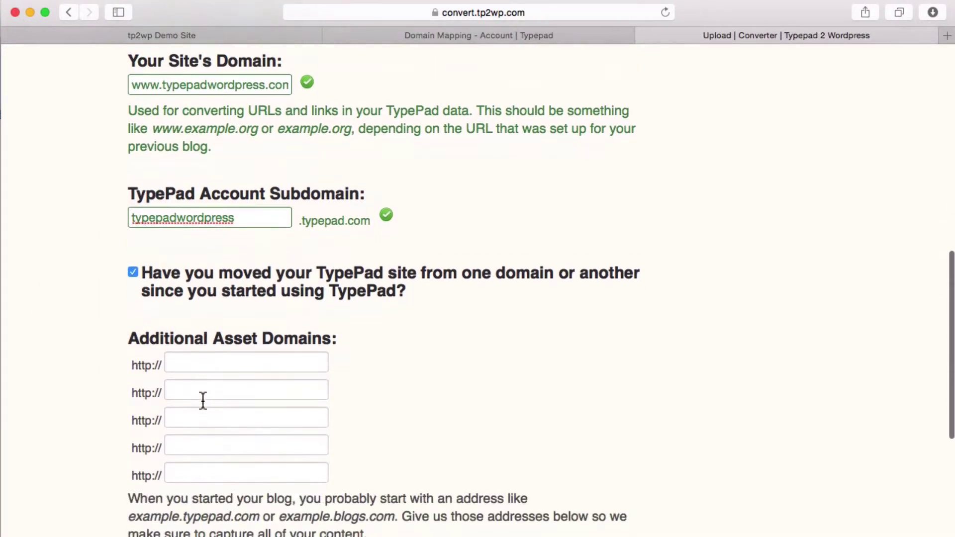
click(132, 257)
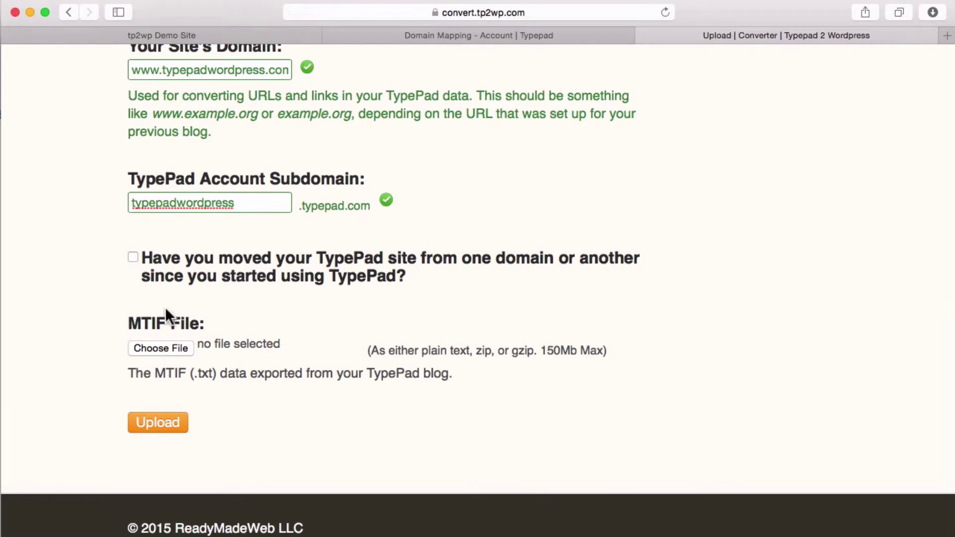
click(173, 348)
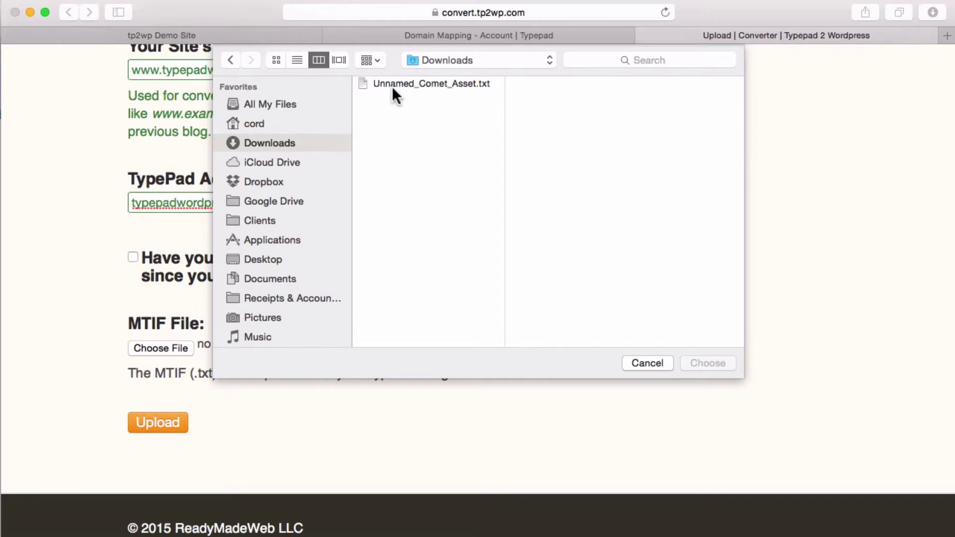
click(418, 84)
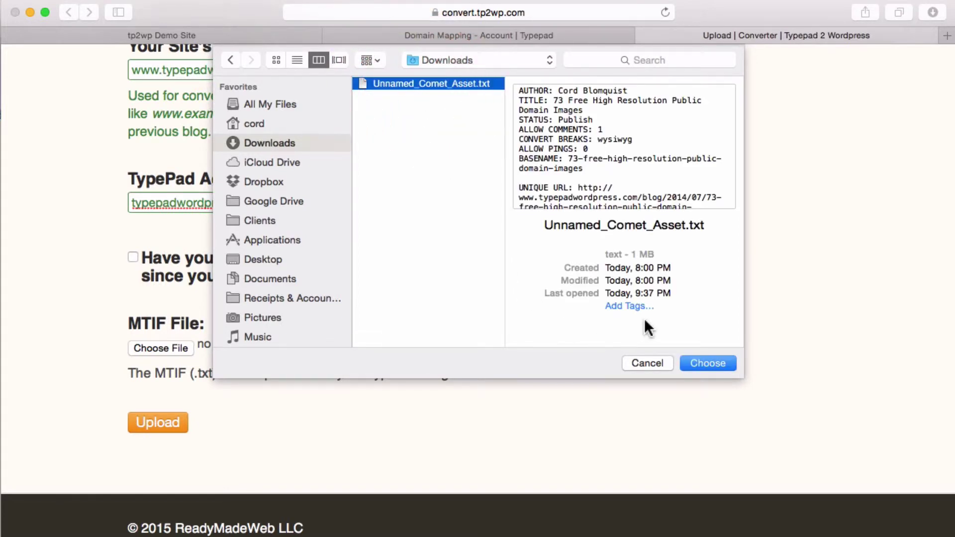
click(705, 362)
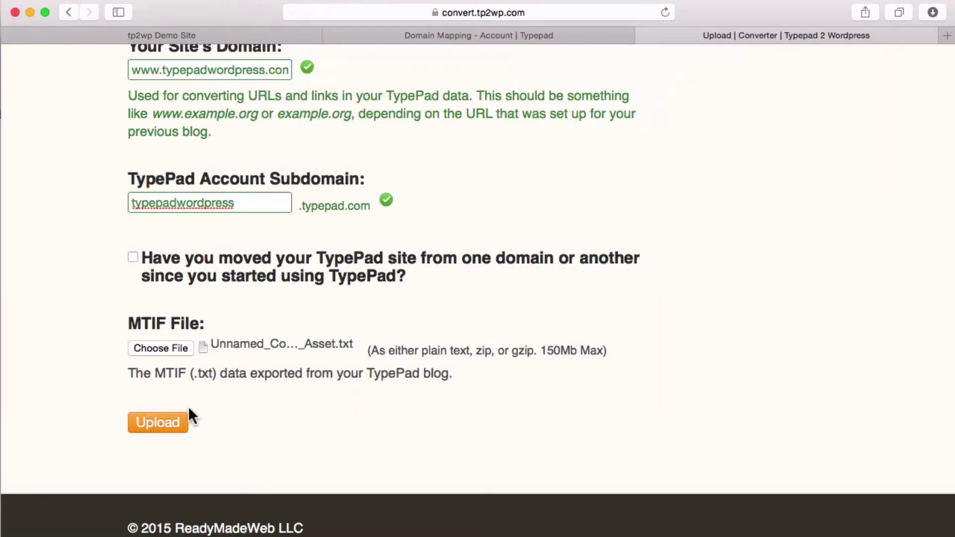
- Upload the MTIF file and scroll through the plain-text preview of '73 Free High Resolution Public Domain Images'
click(159, 426)
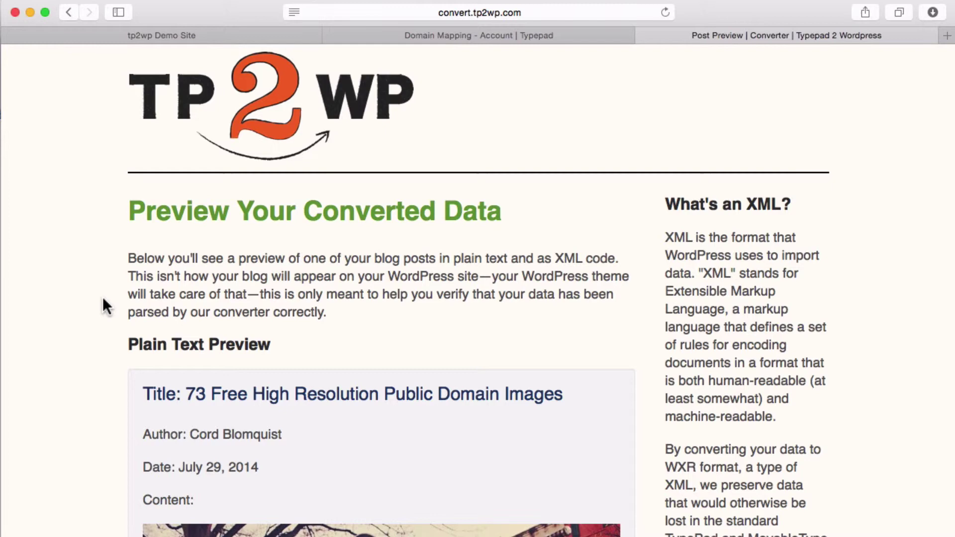
scroll(106, 306, down, 5)
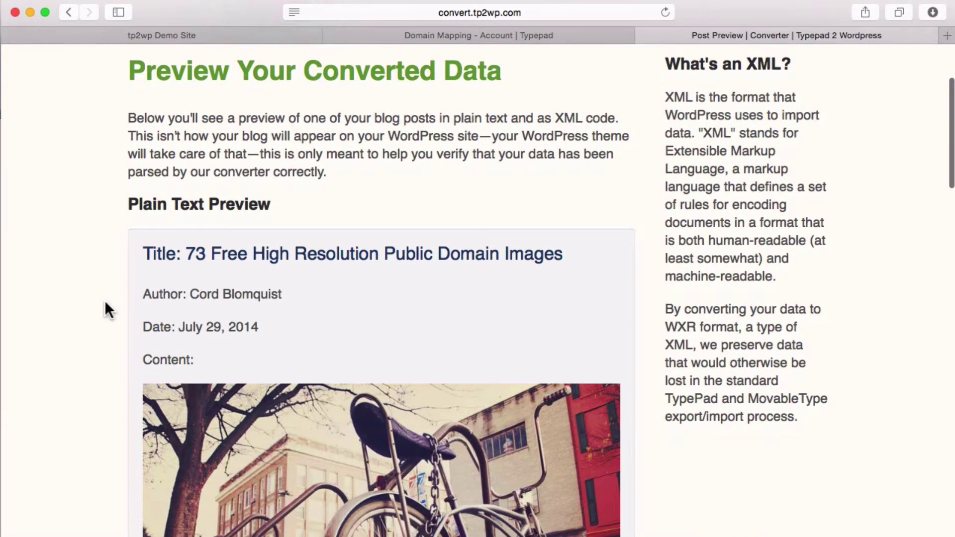
scroll(105, 308, down, 3)
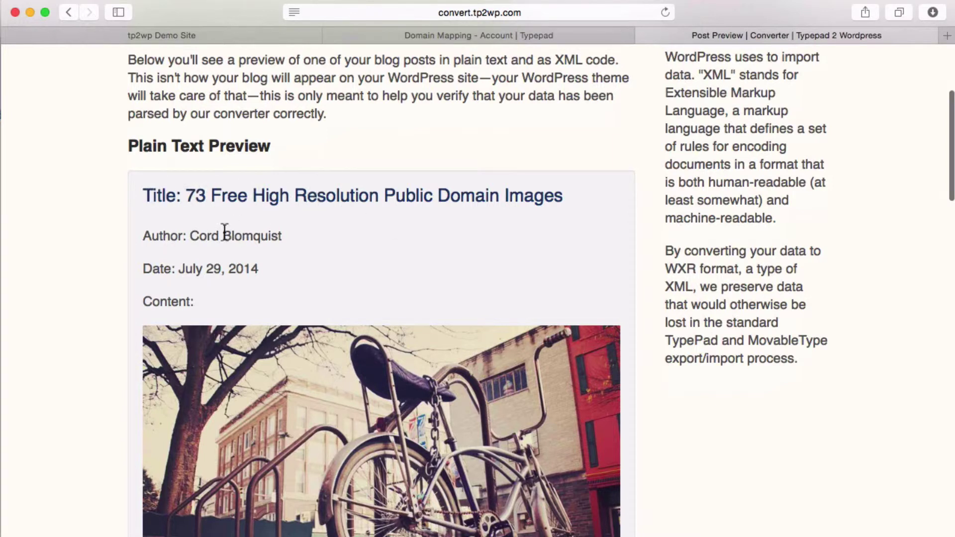
scroll(219, 230, down, 2)
scroll(184, 273, down, 10)
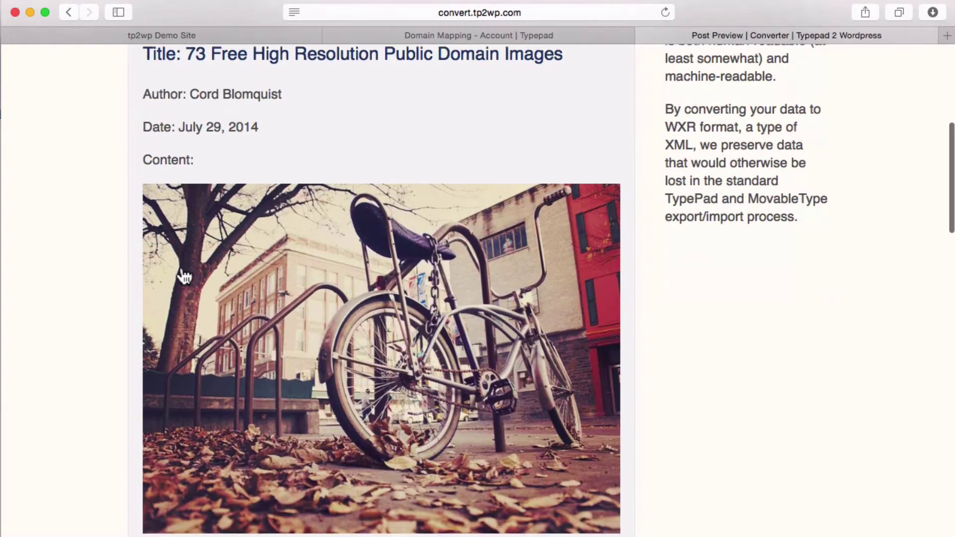
scroll(188, 248, down, 6)
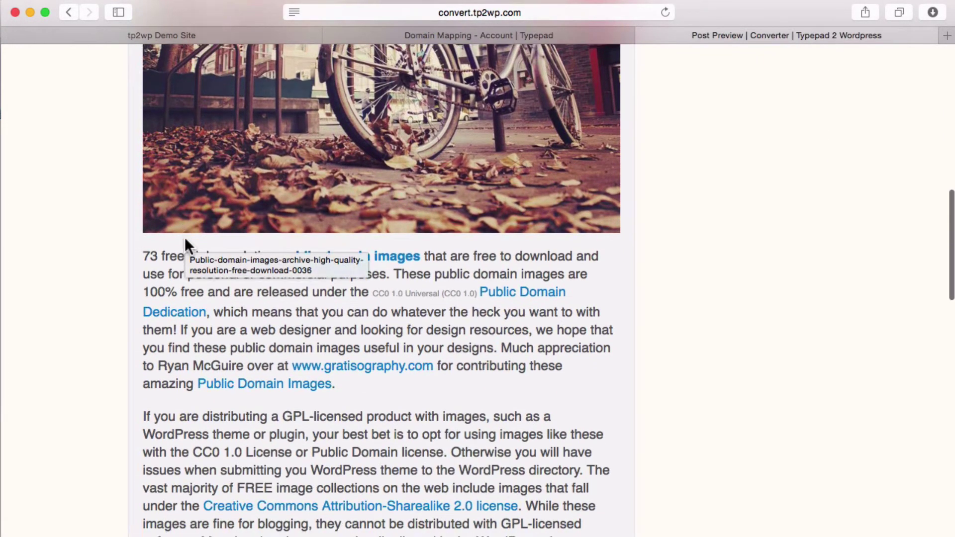
scroll(166, 250, down, 1)
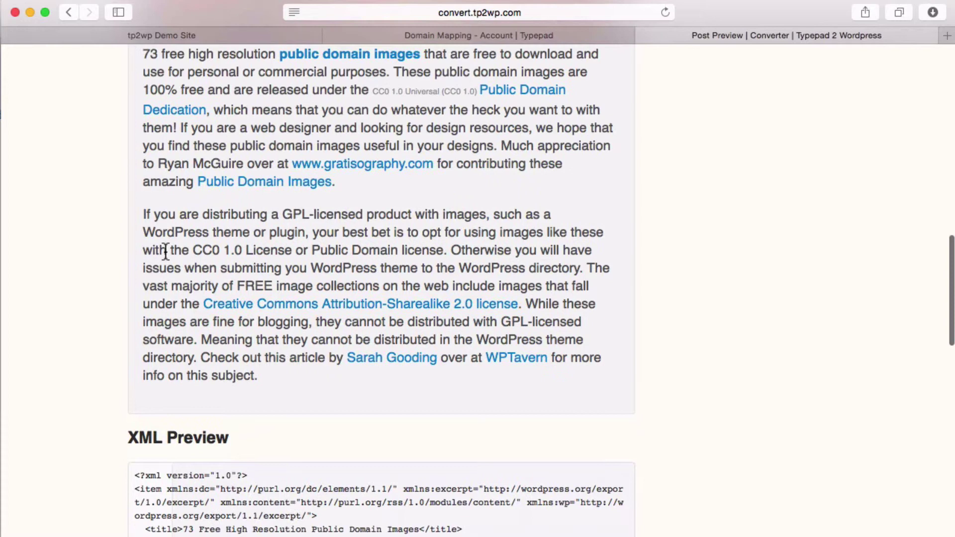
scroll(154, 254, down, 3)
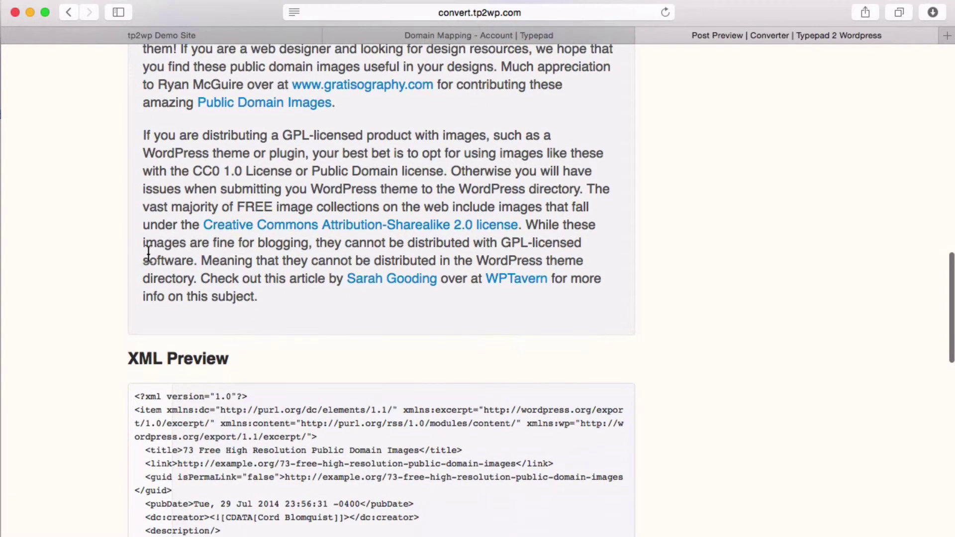
scroll(155, 264, down, 2)
scroll(155, 264, down, 3)
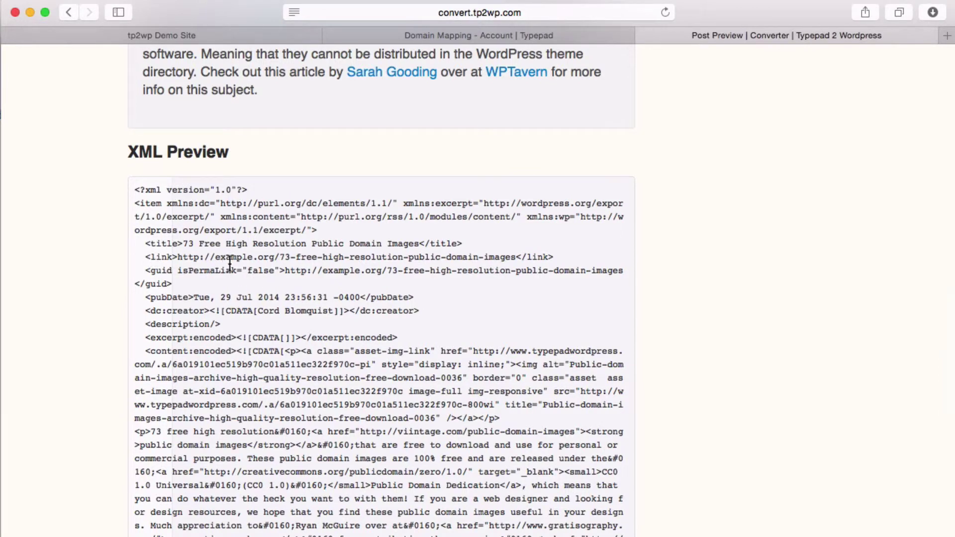
scroll(265, 284, down, 2)
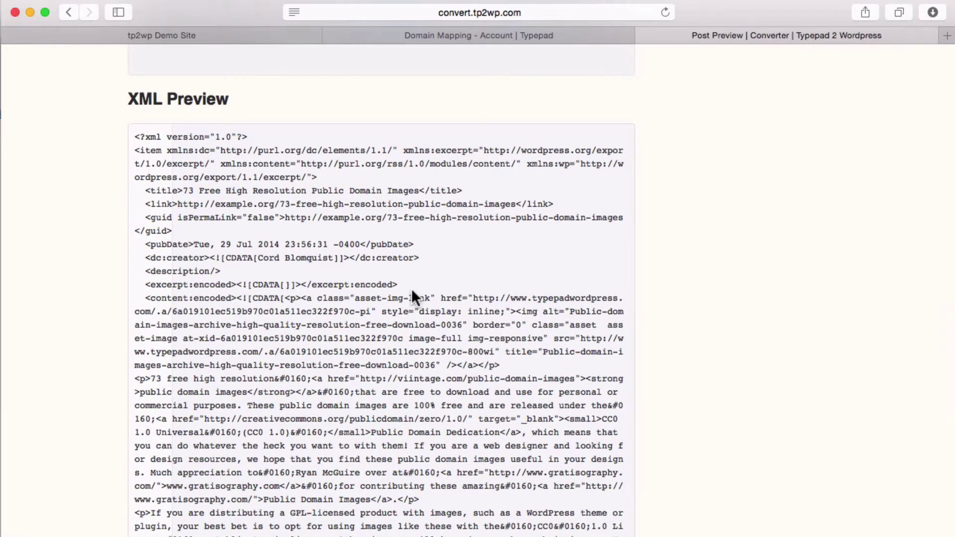
drag(473, 298, 370, 309)
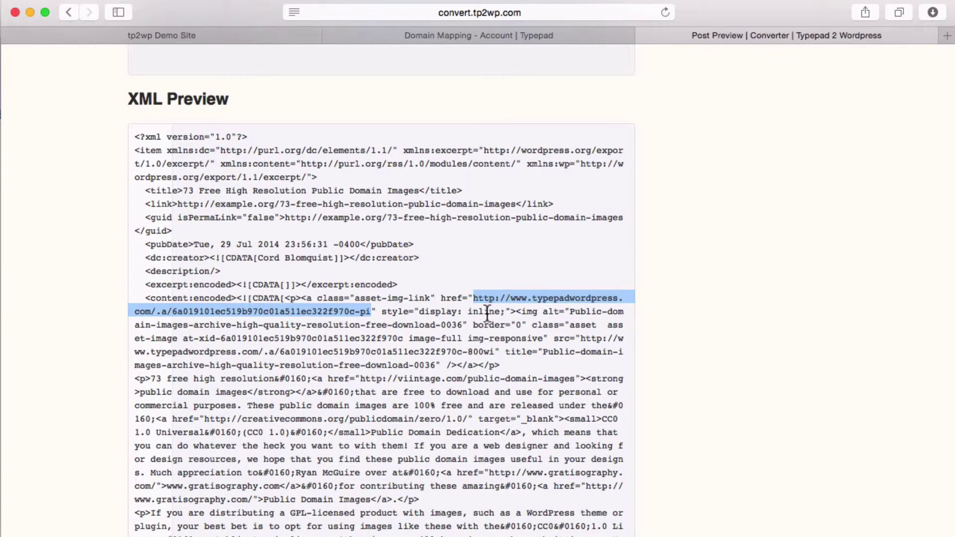
click(488, 313)
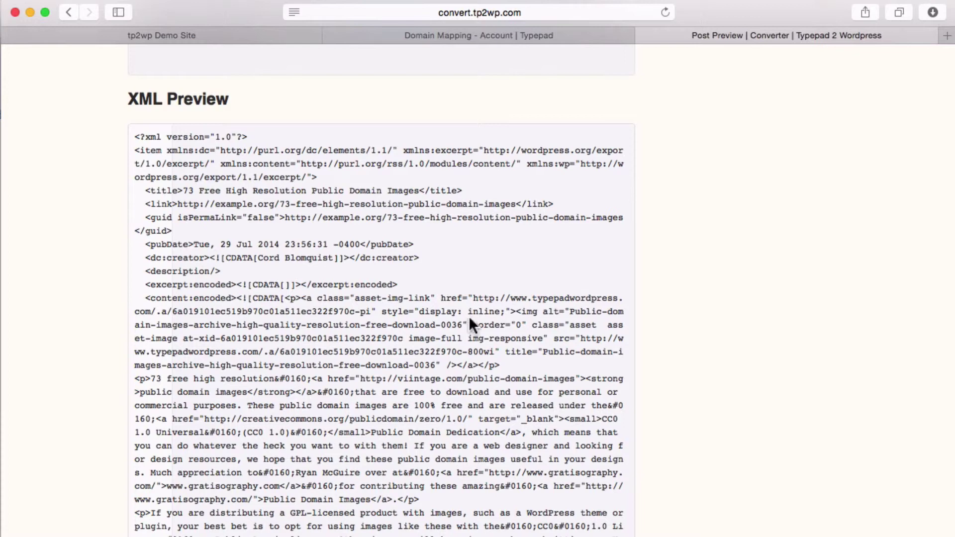
scroll(469, 319, down, 10)
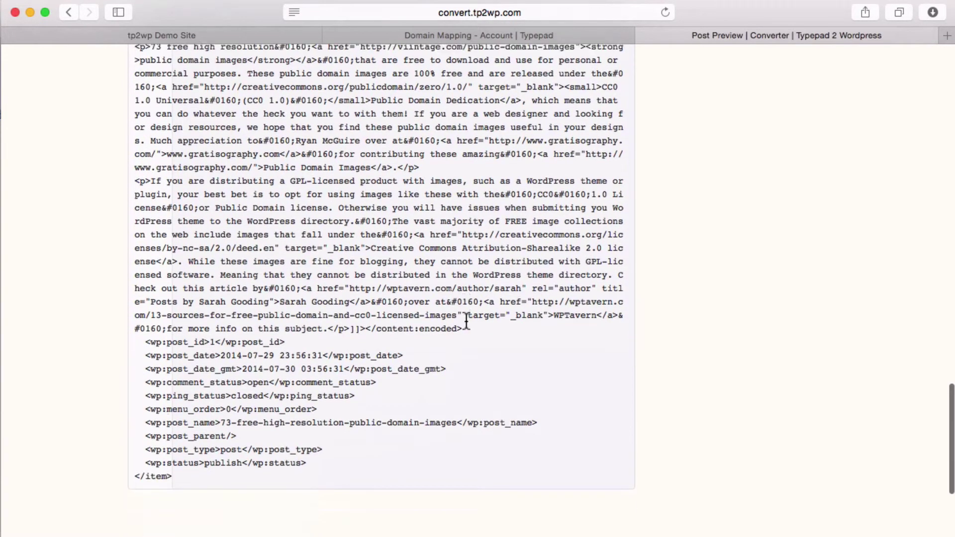
scroll(466, 322, down, 6)
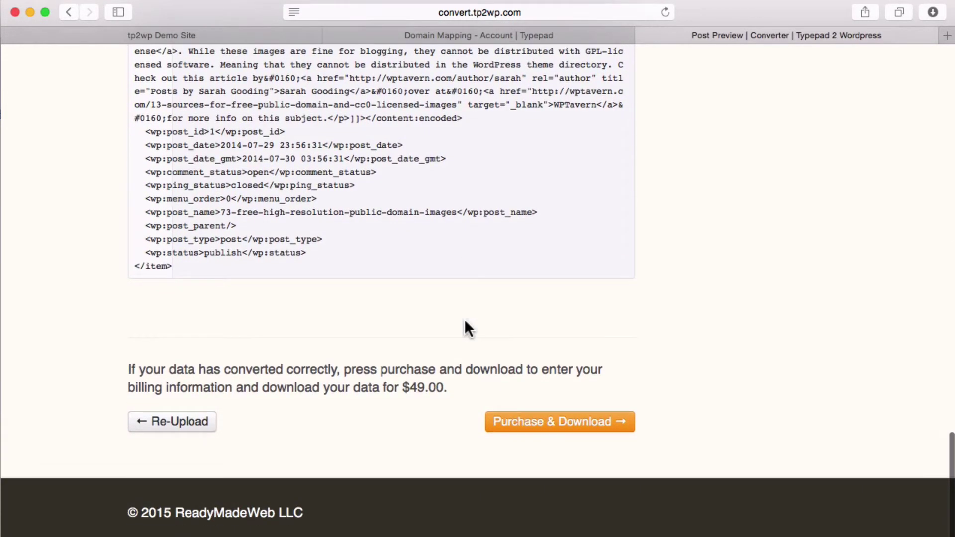
- Proceed to Purchase & Download and review the billing form, terms and $49.00 option
click(553, 427)
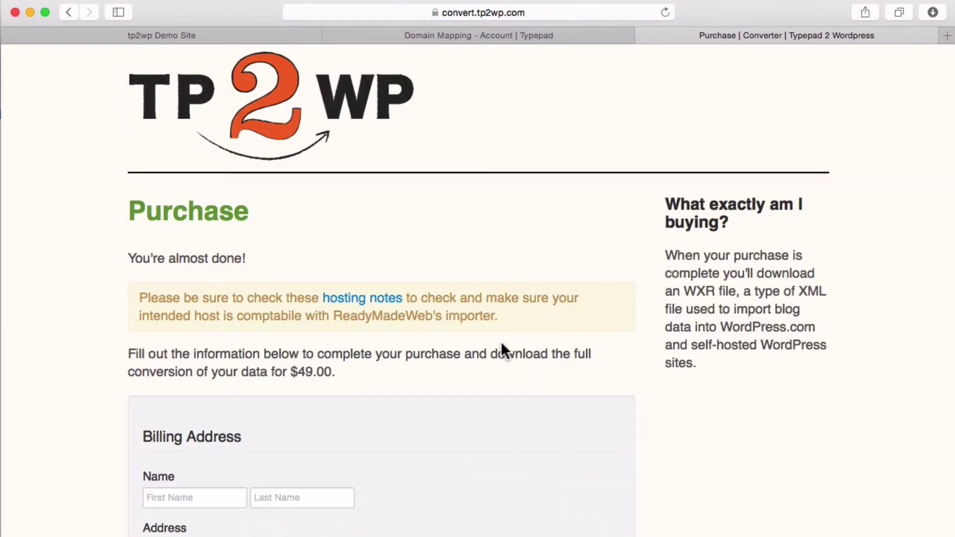
scroll(499, 351, down, 5)
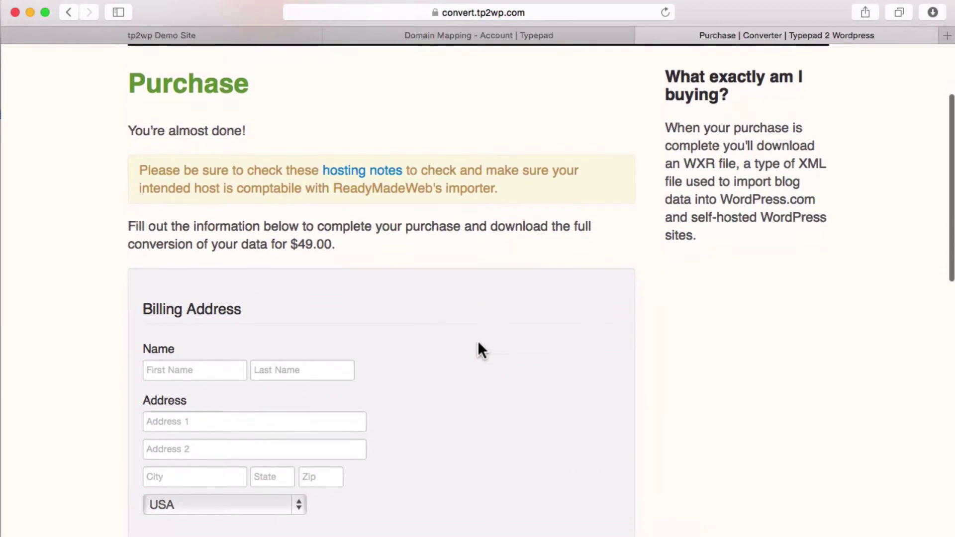
scroll(430, 316, down, 20)
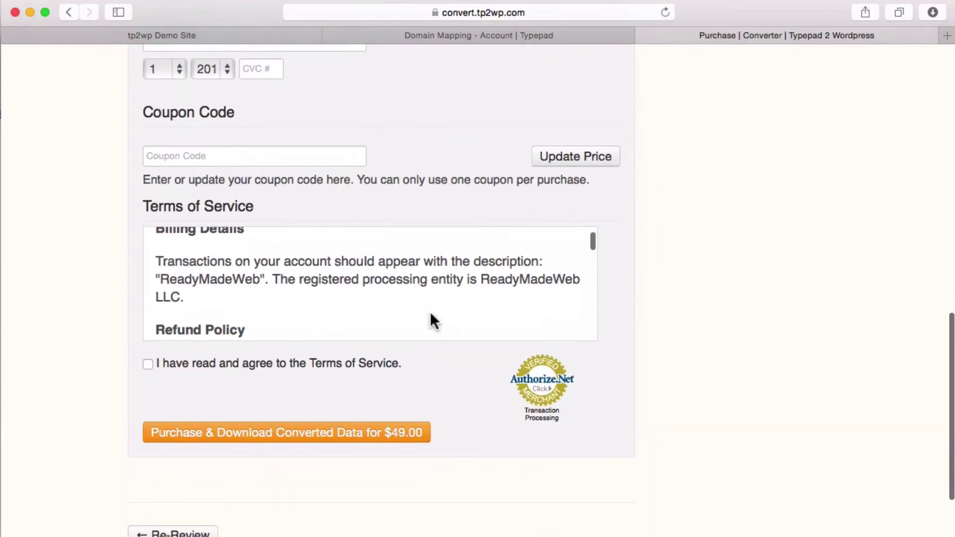
scroll(432, 322, down, 2)
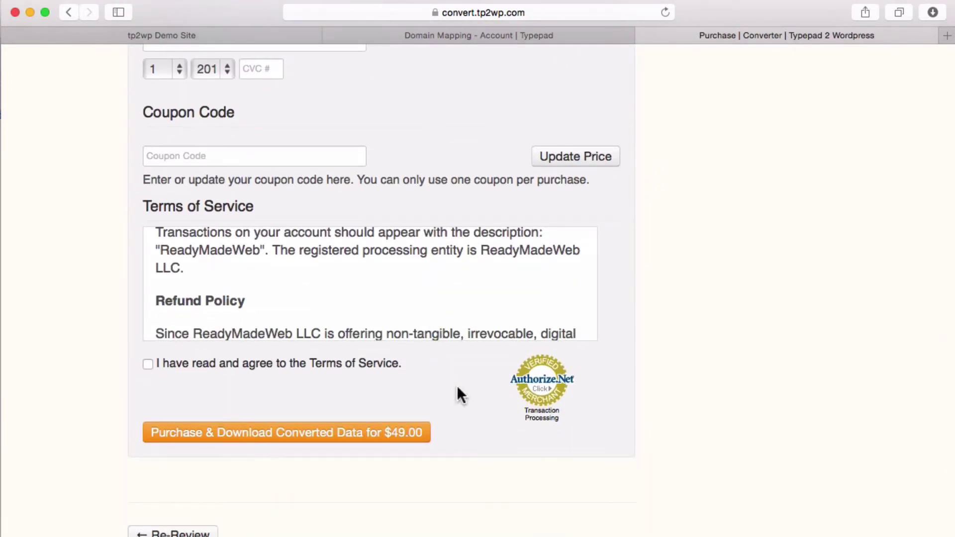
scroll(457, 387, down, 1)
scroll(463, 405, down, 4)
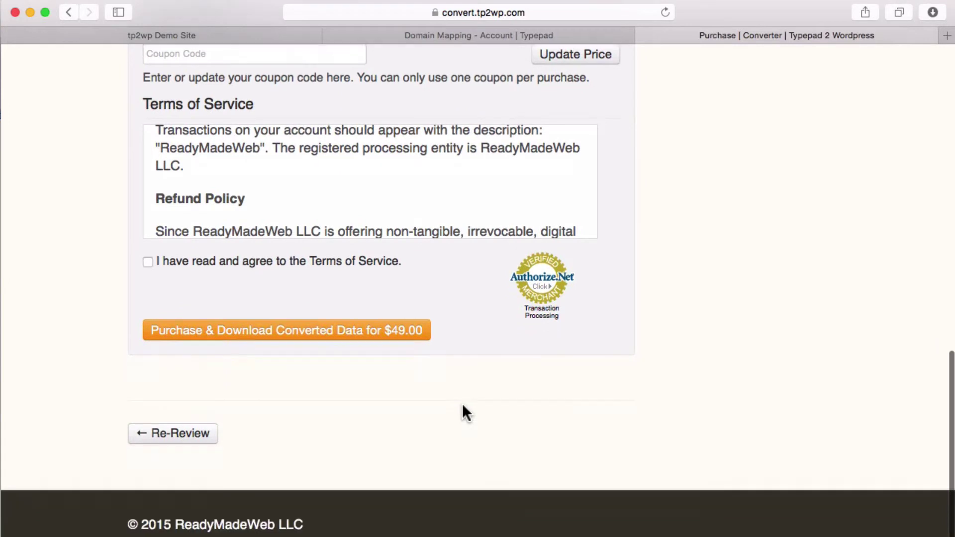